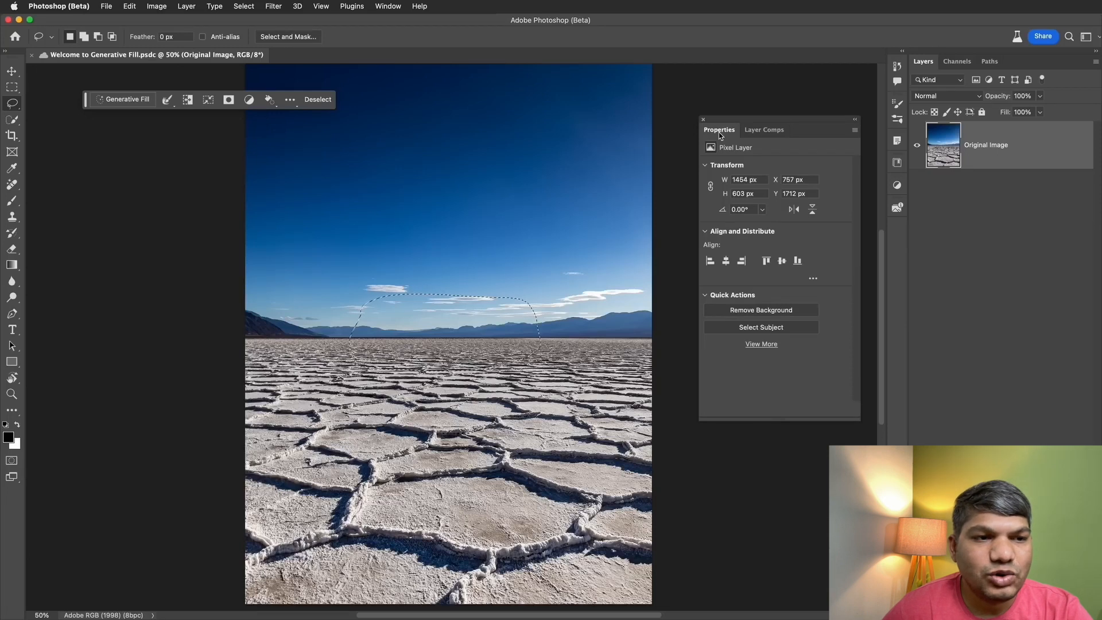
pyautogui.click(291, 101)
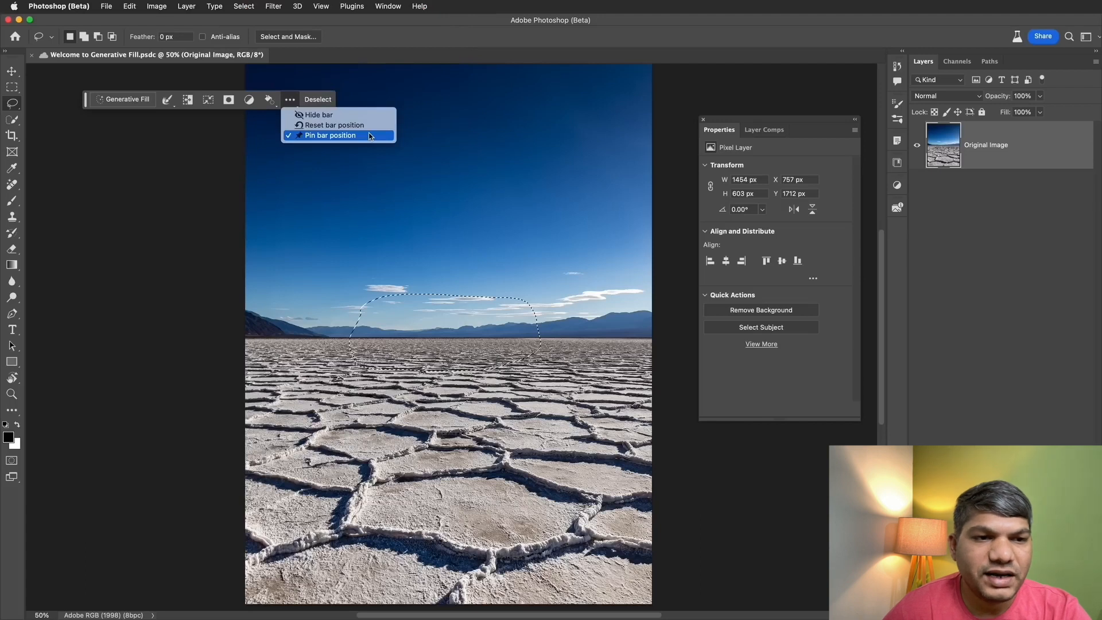
pyautogui.click(259, 91)
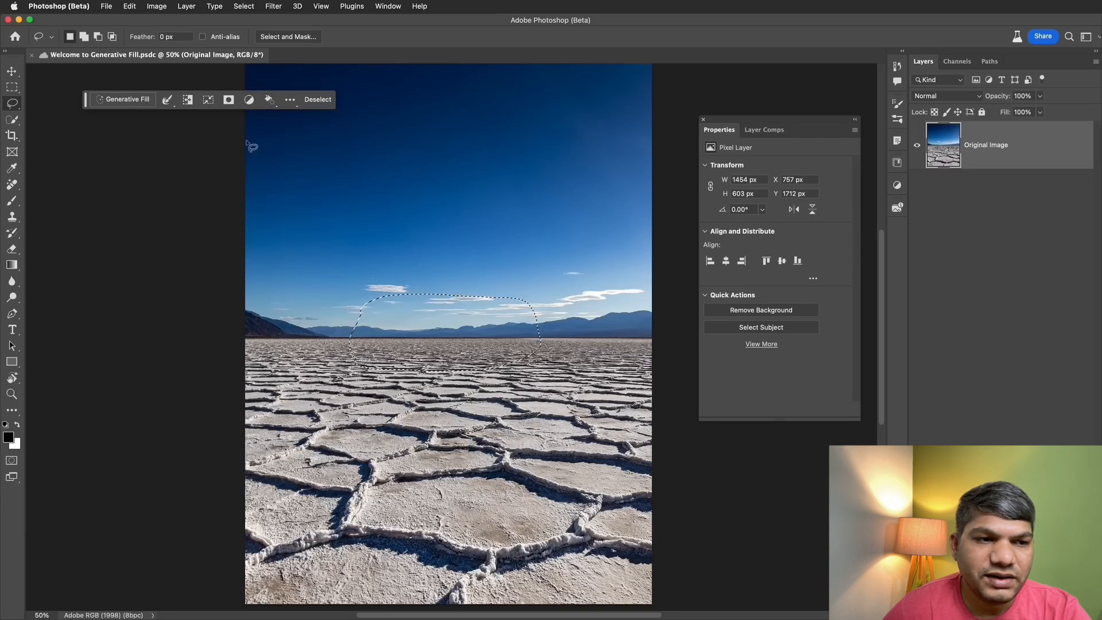
# Generate a fill in the selected horizon area with the prompt "Classic car from the 50's".
pyautogui.click(119, 101)
pyautogui.click(117, 101)
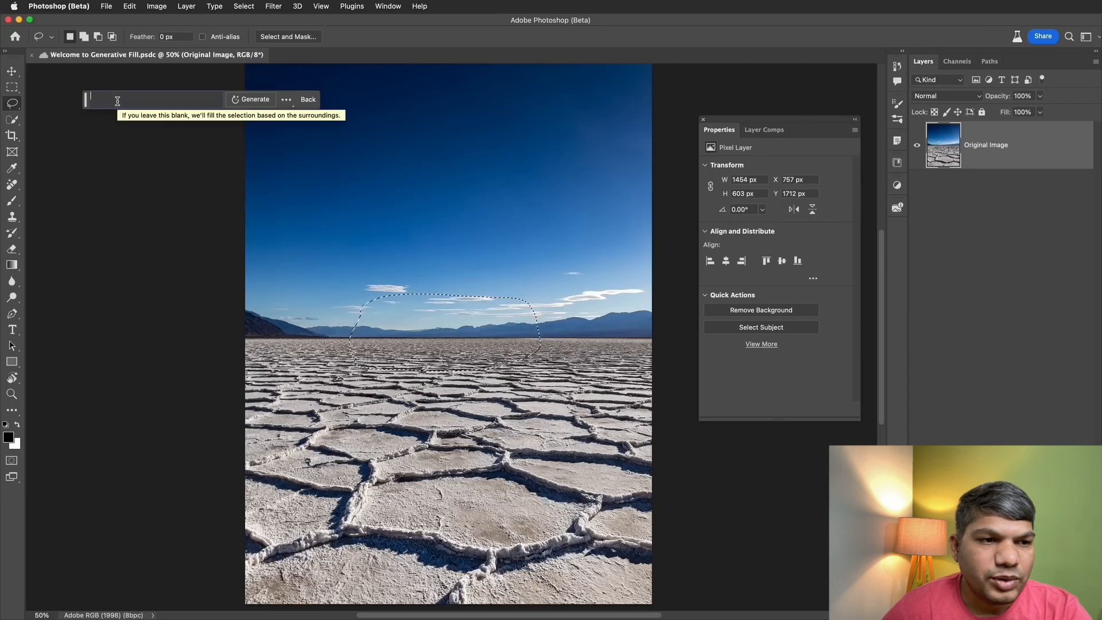
pyautogui.write('Clas')
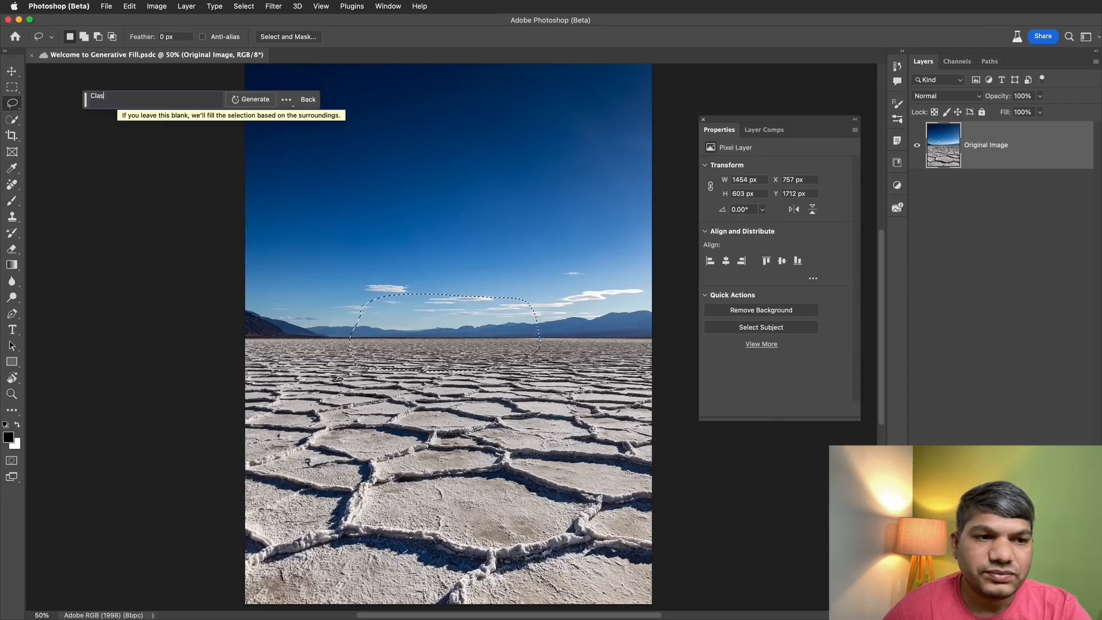
pyautogui.write('sic car')
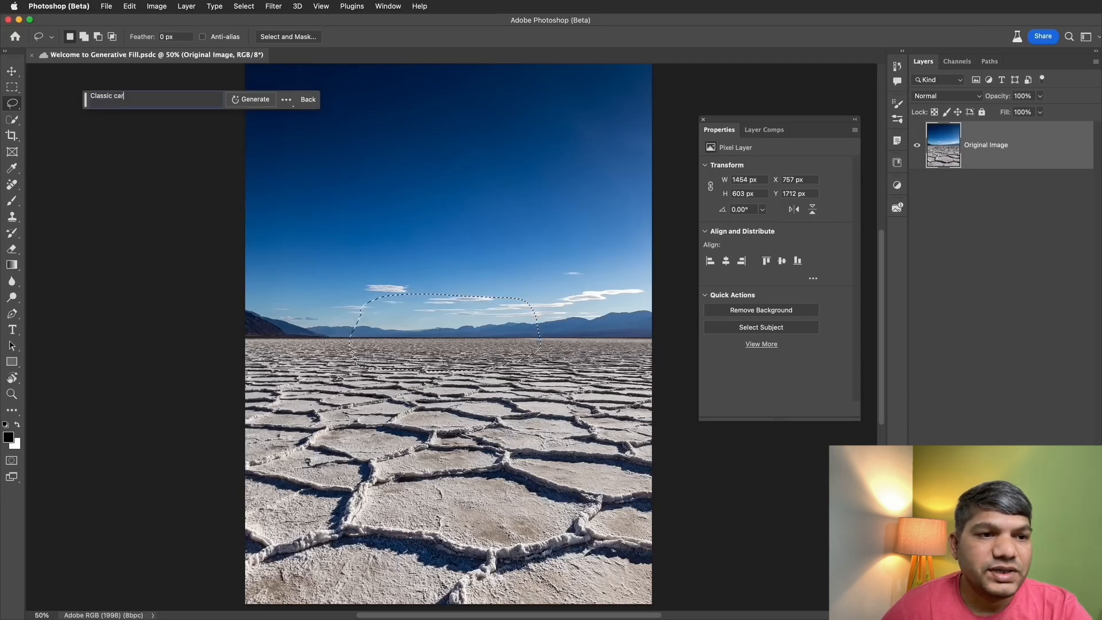
pyautogui.write(' from the')
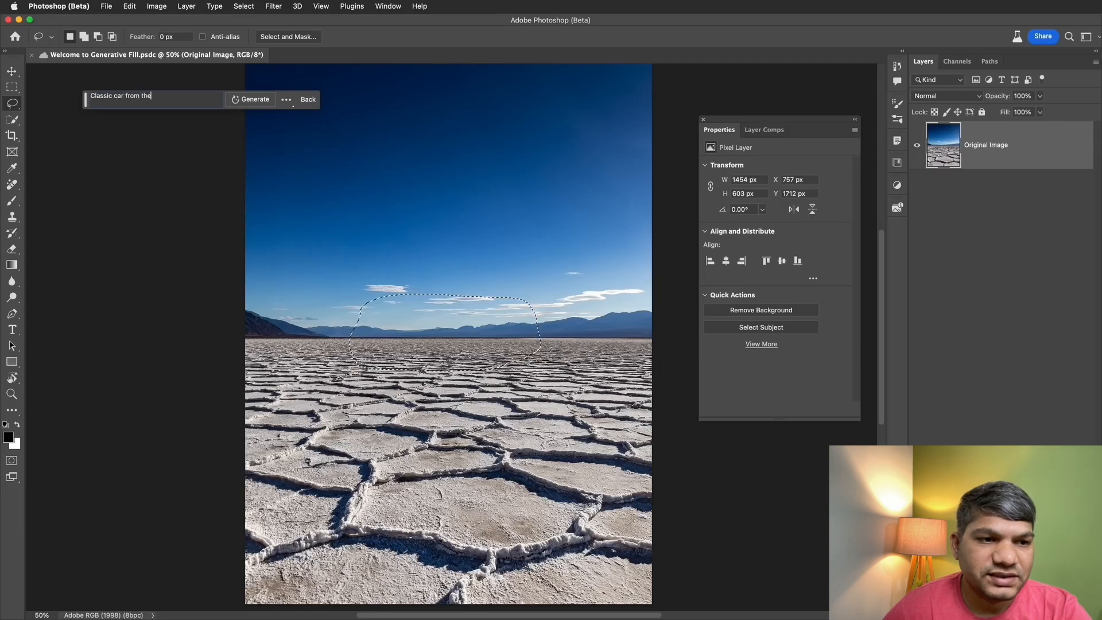
pyautogui.write(' 50')
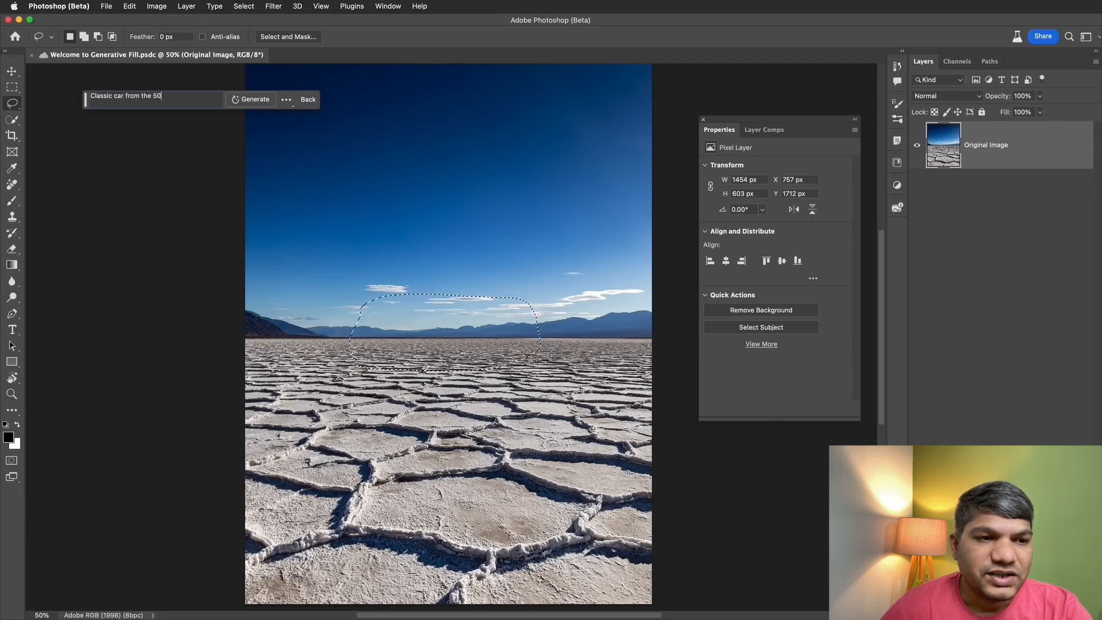
pyautogui.write("'s")
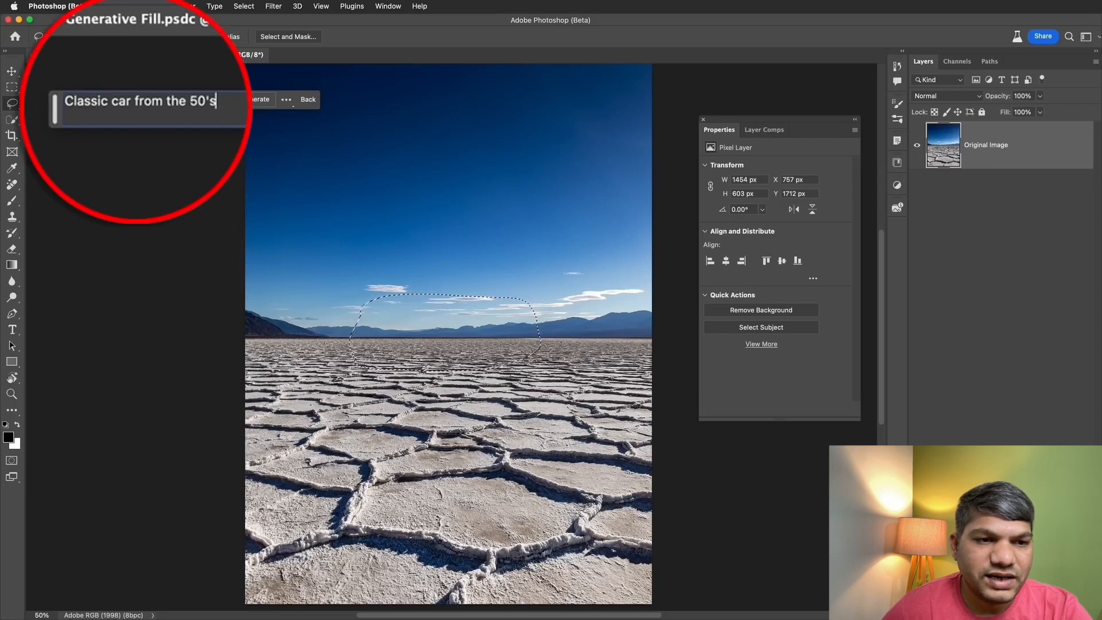
pyautogui.click(236, 101)
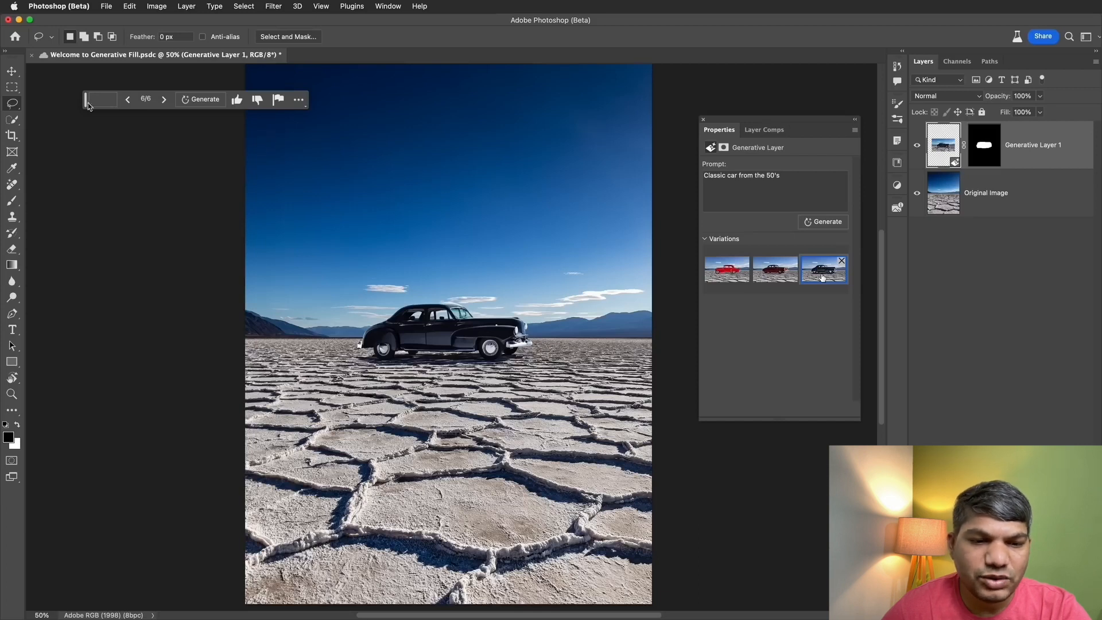
# Lasso a large rounded area of the cracked ground just in front of the black car.
pyautogui.click(398, 371)
pyautogui.moveTo(397, 371)
pyautogui.mouseDown()
pyautogui.moveTo(320, 366)
pyautogui.moveTo(281, 393)
pyautogui.moveTo(268, 426)
pyautogui.moveTo(271, 498)
pyautogui.moveTo(302, 542)
pyautogui.moveTo(487, 574)
pyautogui.moveTo(554, 563)
pyautogui.moveTo(626, 435)
pyautogui.moveTo(623, 393)
pyautogui.mouseUp()
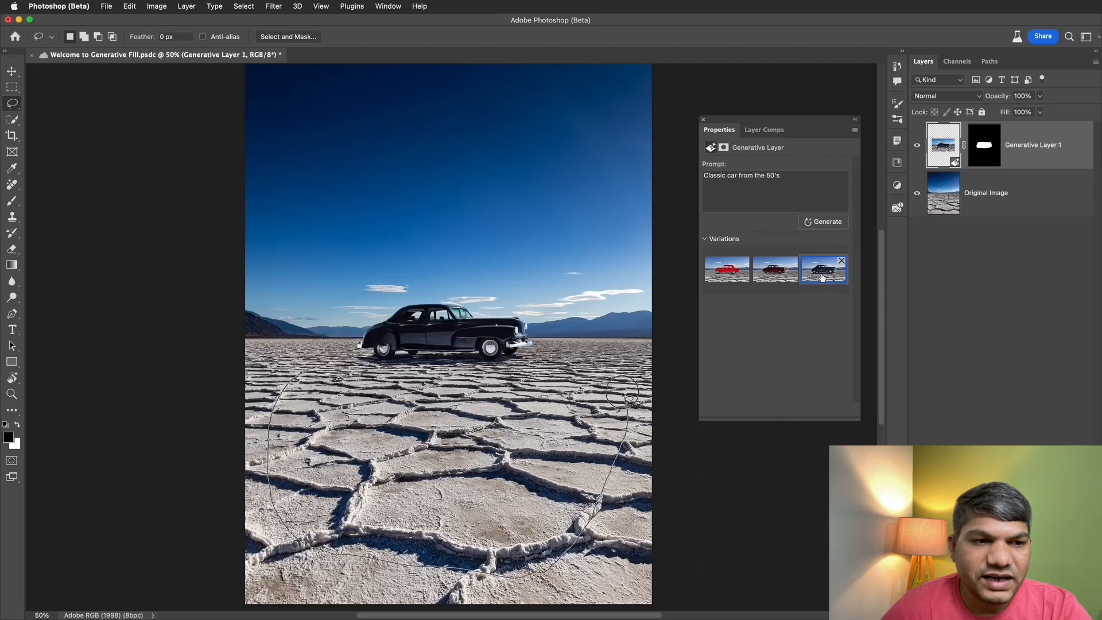
pyautogui.moveTo(578, 365); pyautogui.dragTo(574, 363)
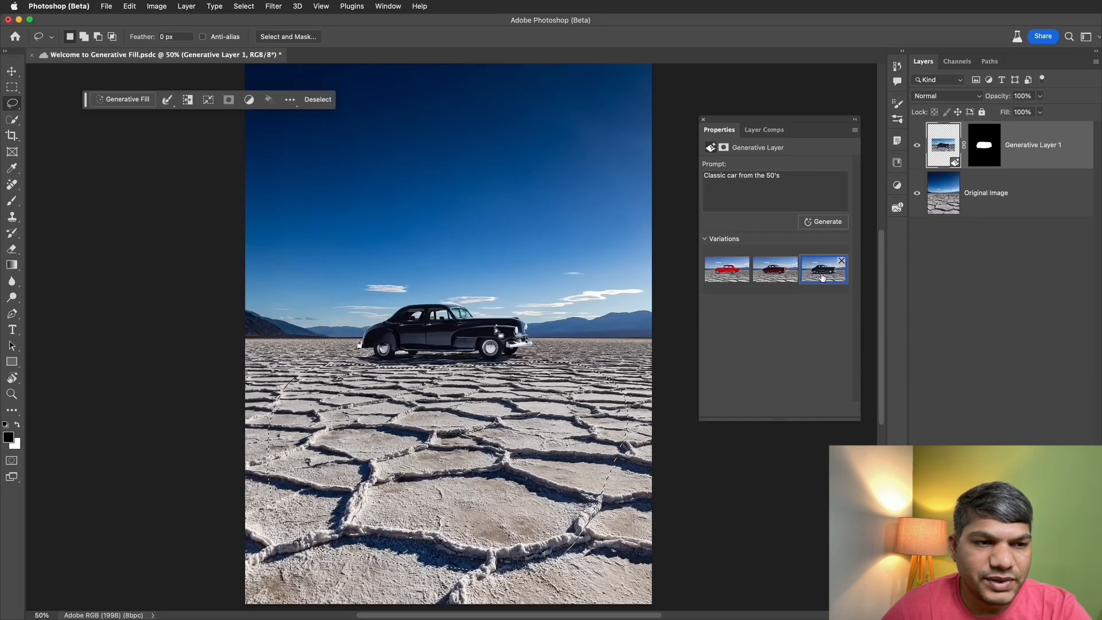
# Generate a fill in the selected ground area with the prompt "Reflection pool fill with blue water".
pyautogui.click(127, 103)
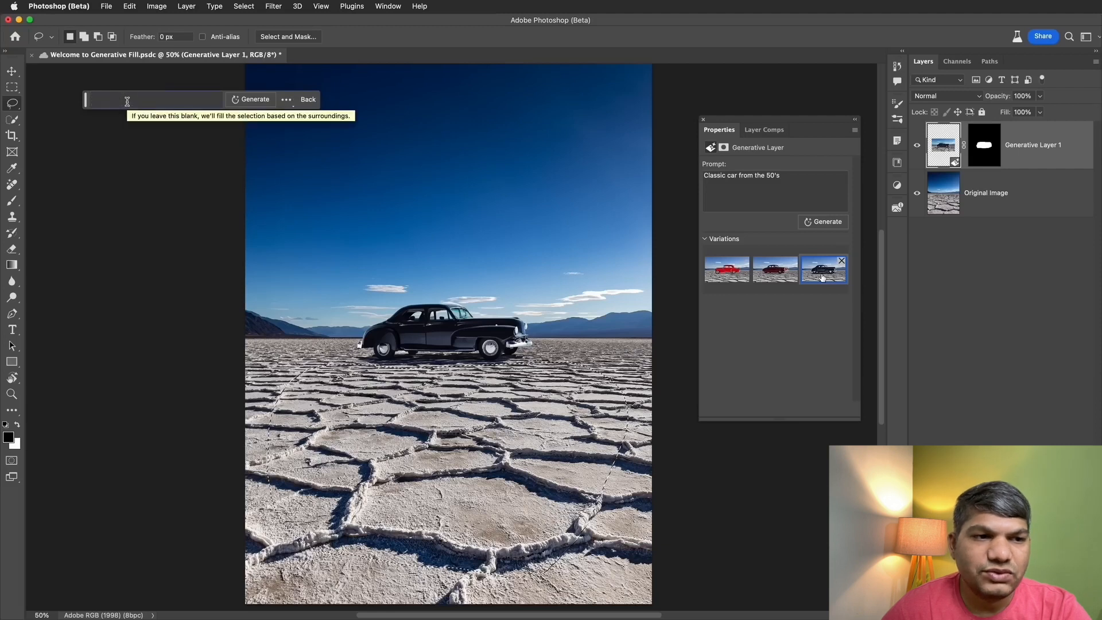
pyautogui.write('Reflection pool fil')
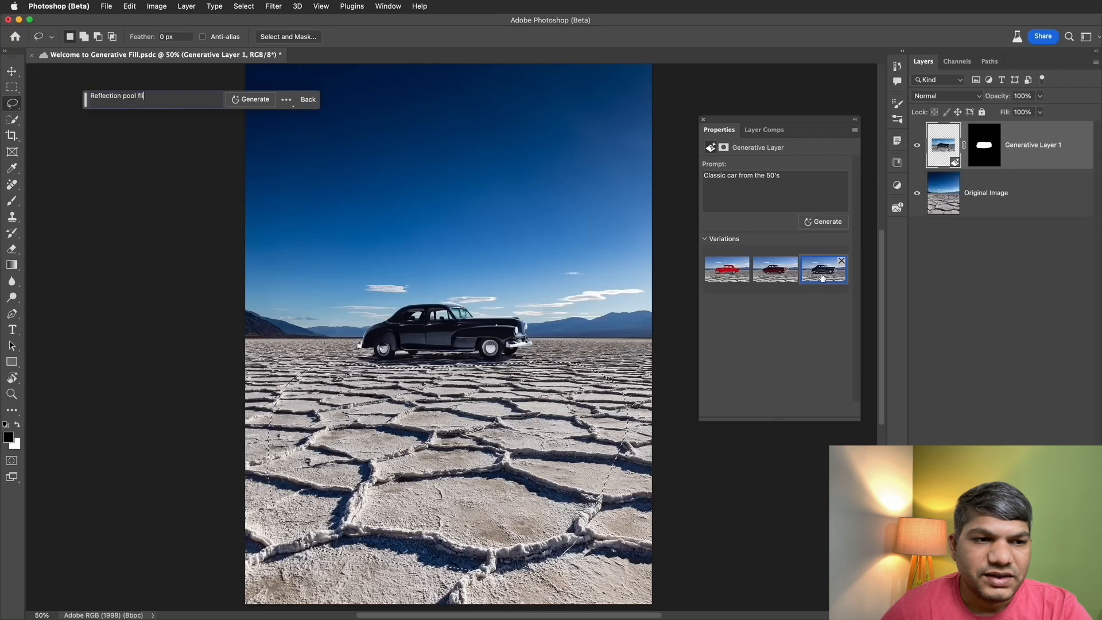
pyautogui.write('l with blue water')
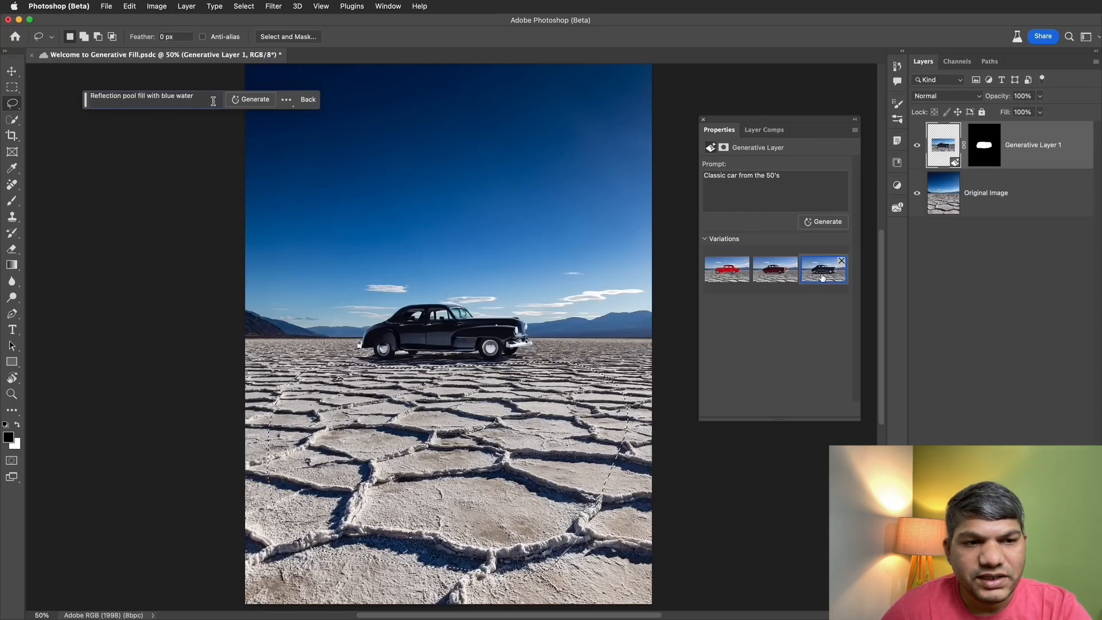
pyautogui.click(250, 101)
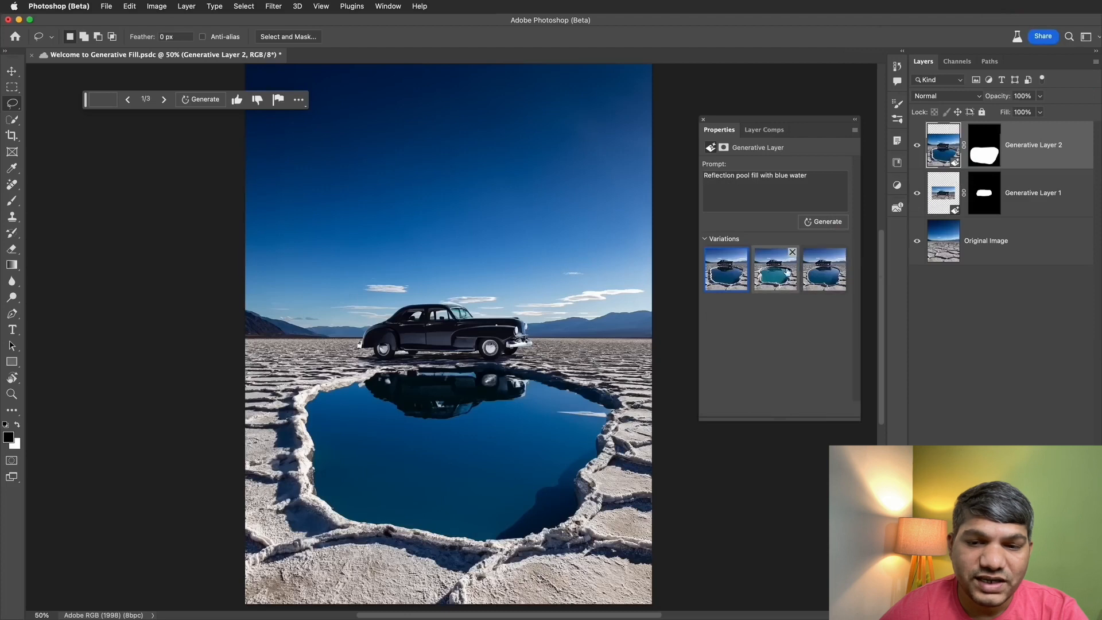
# Compare the second and third pool variations, and return to the first one.
pyautogui.click(783, 276)
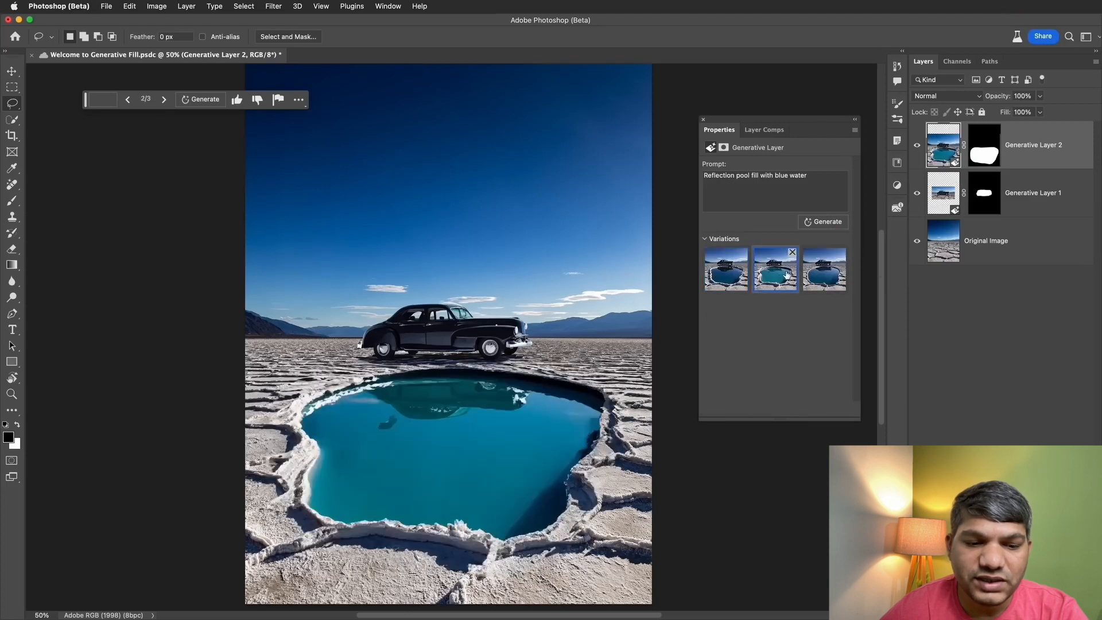
pyautogui.click(822, 275)
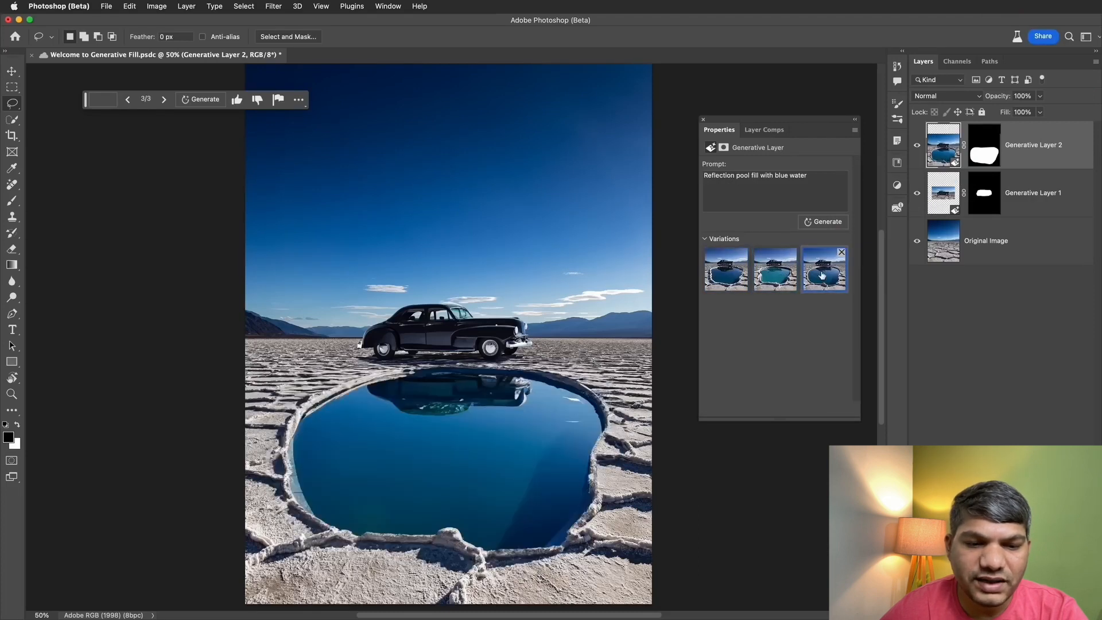
pyautogui.click(737, 279)
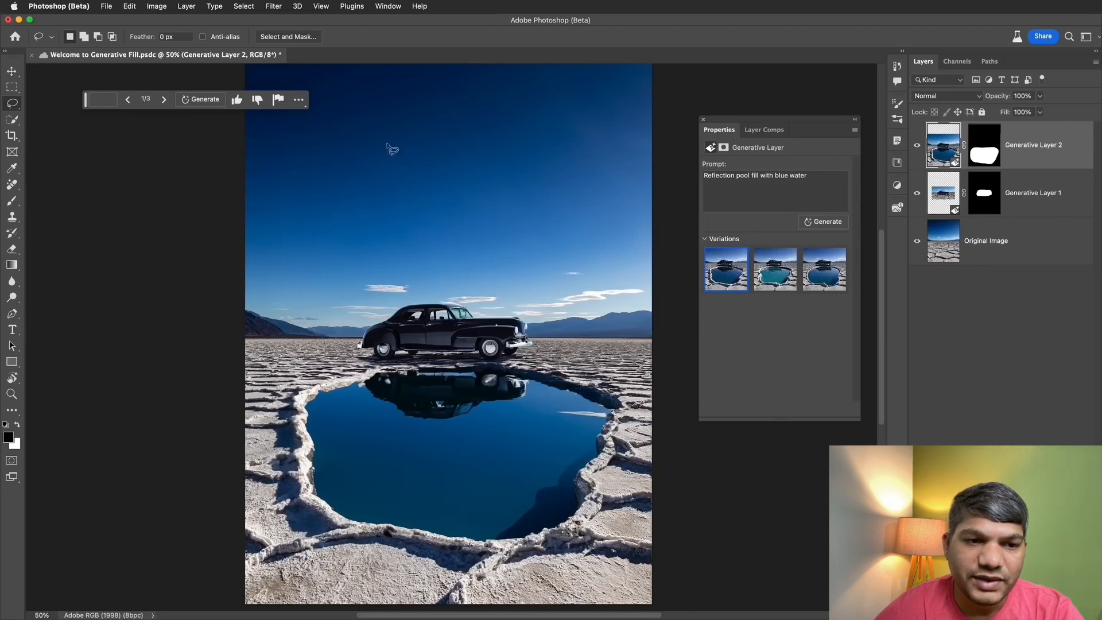
# Lasso a cloud-shaped area at the left edge of the sky and generate a fill with the prompt "Cloud".
pyautogui.moveTo(246, 210)
pyautogui.mouseDown()
pyautogui.moveTo(374, 184)
pyautogui.moveTo(391, 163)
pyautogui.moveTo(374, 135)
pyautogui.moveTo(320, 123)
pyautogui.moveTo(271, 140)
pyautogui.moveTo(236, 133)
pyautogui.mouseUp()
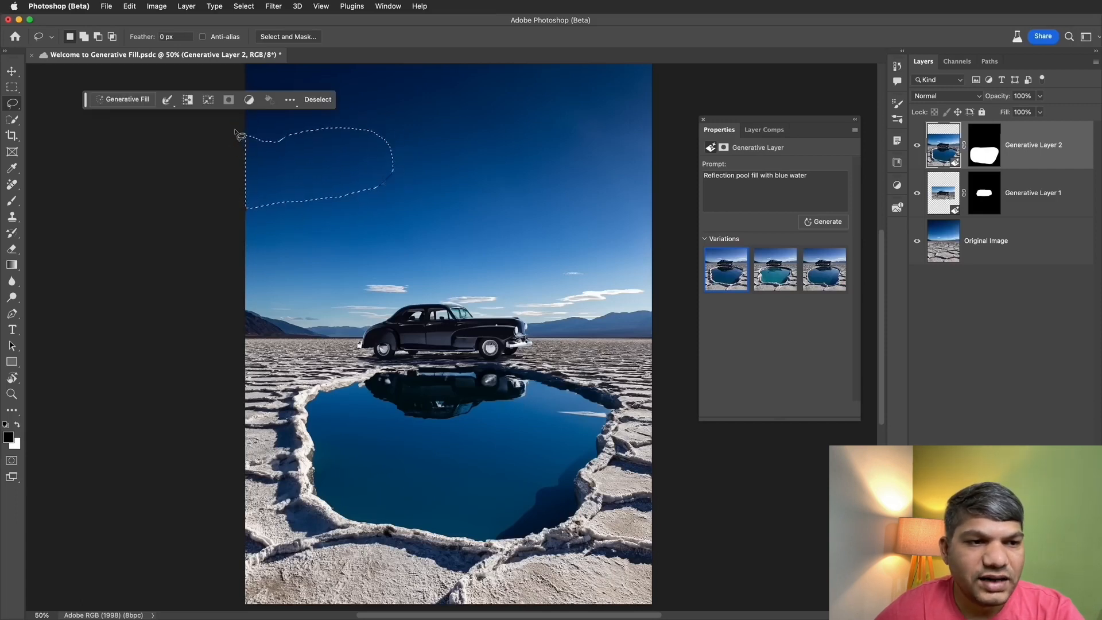
pyautogui.click(129, 100)
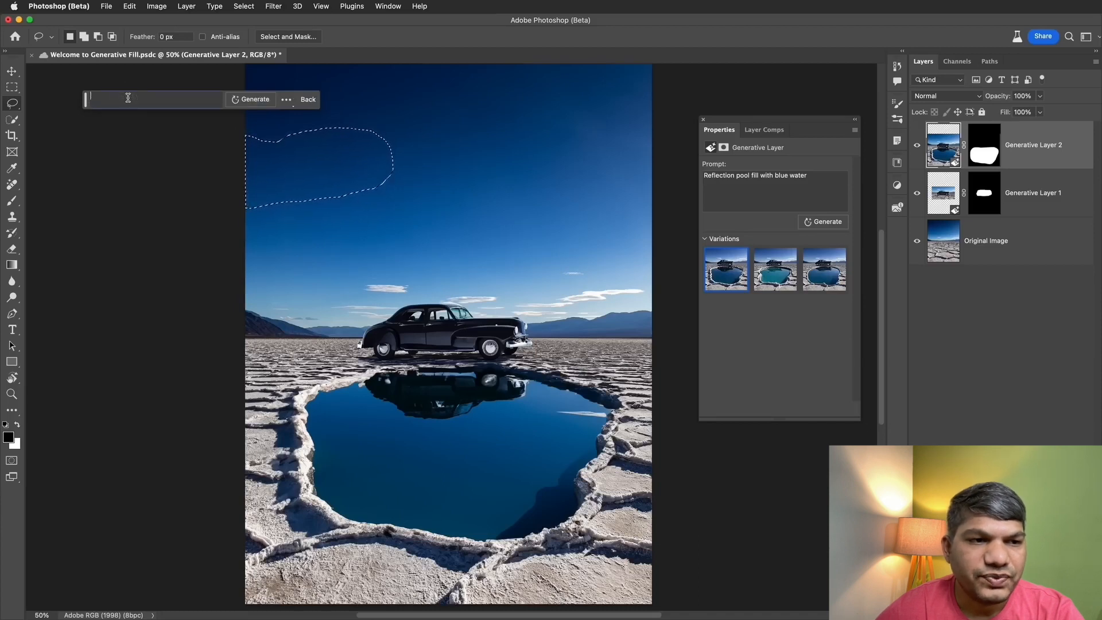
pyautogui.write('Cloud')
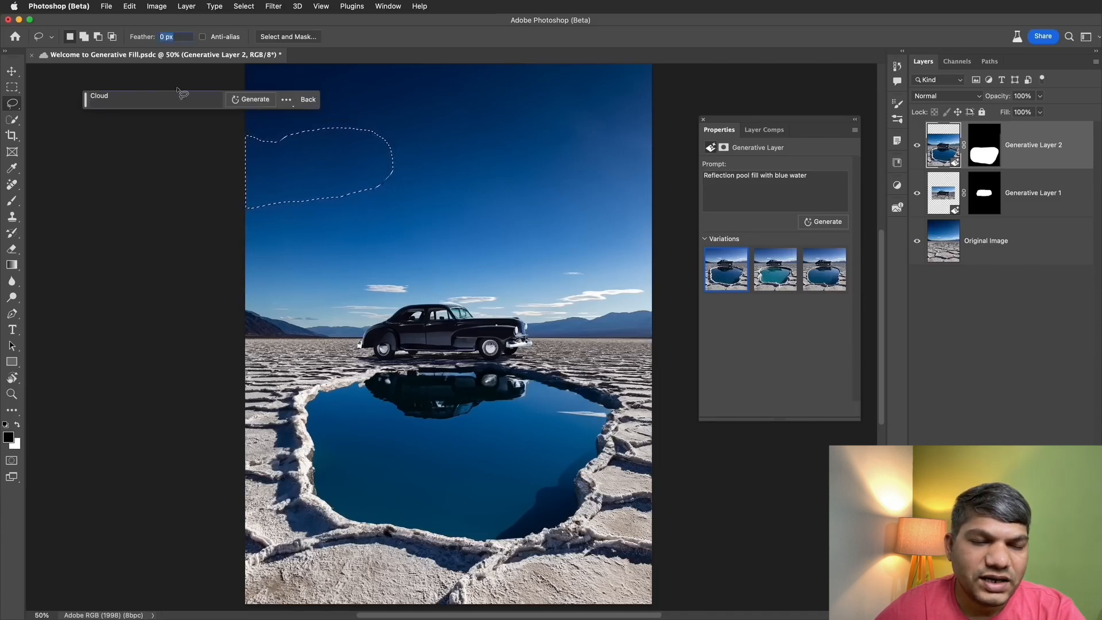
pyautogui.click(249, 101)
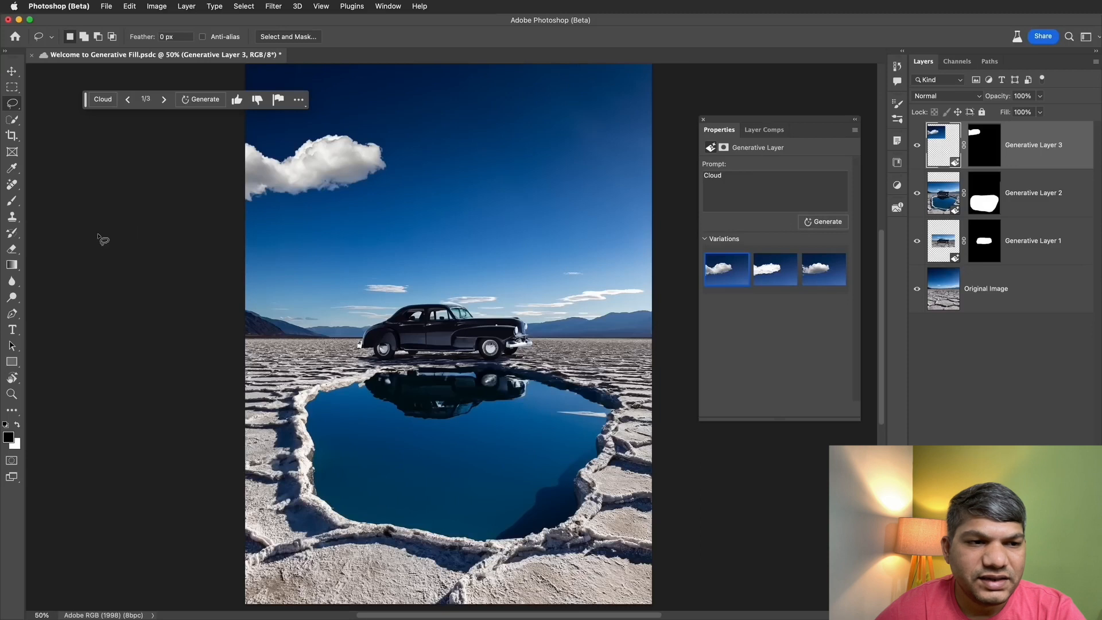
# With the Original Image layer selected, widen the canvas equally on both sides to about 8050 px using the Crop tool.
pyautogui.click(11, 136)
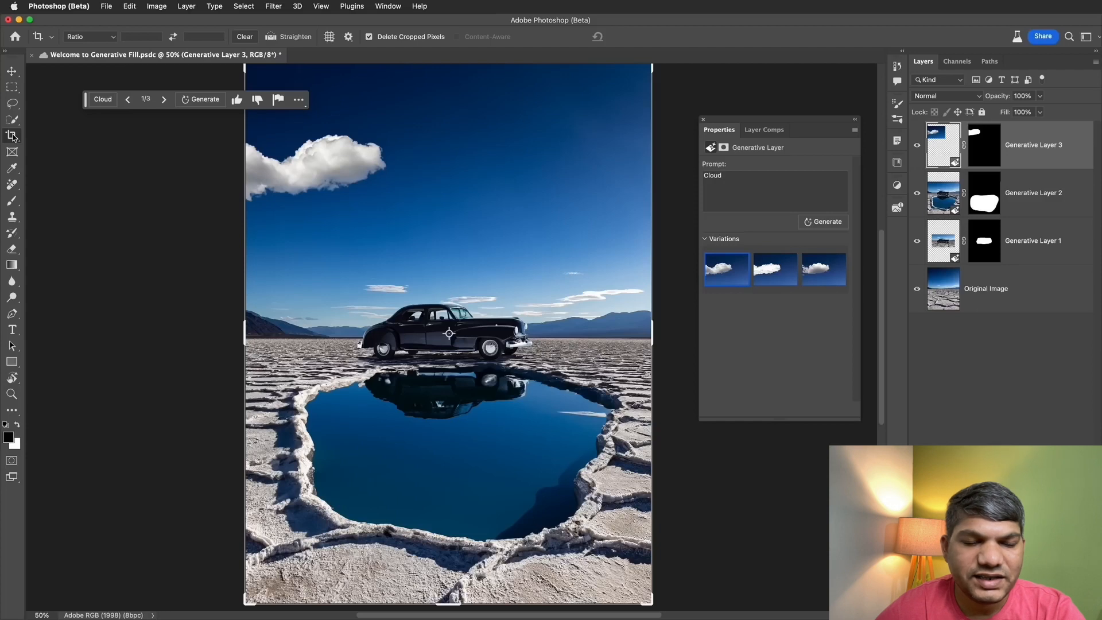
pyautogui.doubleClick(979, 289)
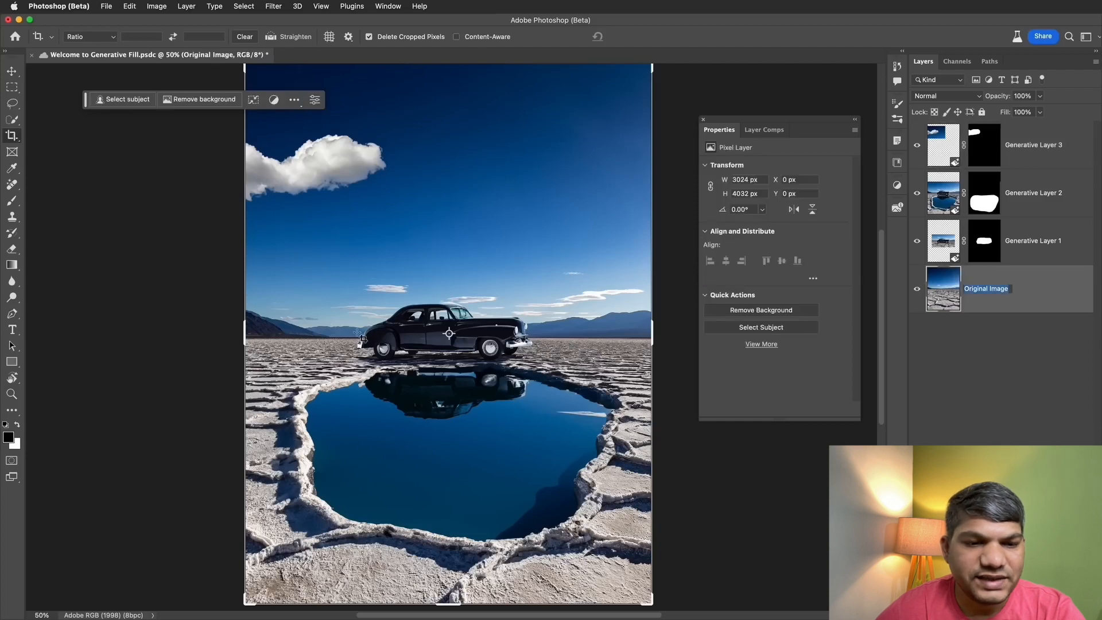
pyautogui.press('super+minus')
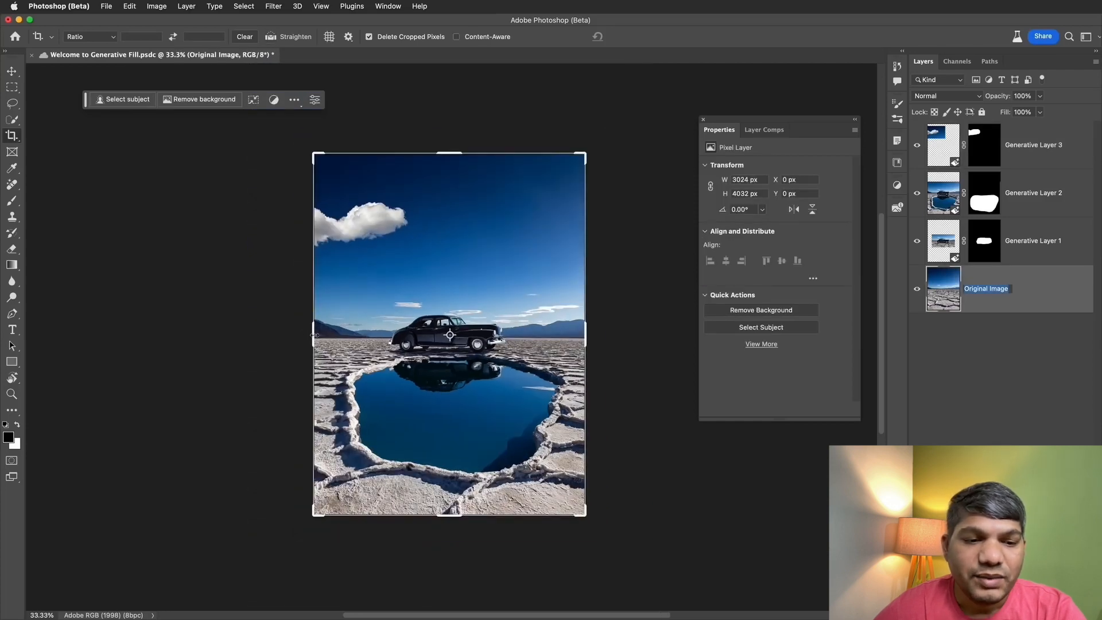
pyautogui.moveTo(310, 334); pyautogui.dragTo(86, 320)
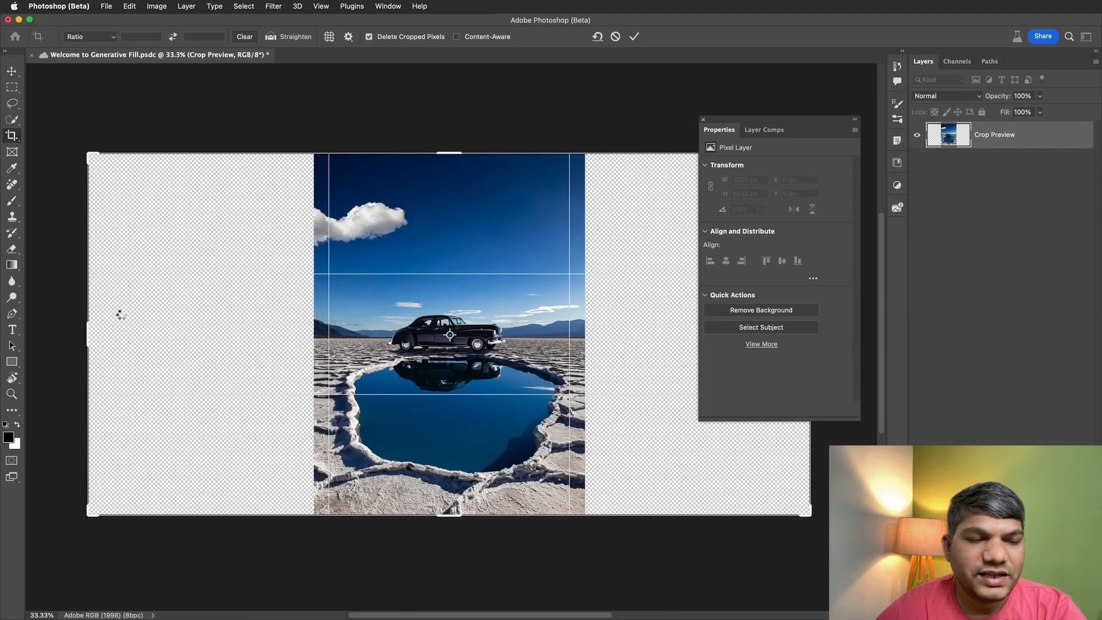
pyautogui.press('Return')
# Marquee-select the picture area and invert the selection to cover the empty canvas on both sides.
pyautogui.click(11, 87)
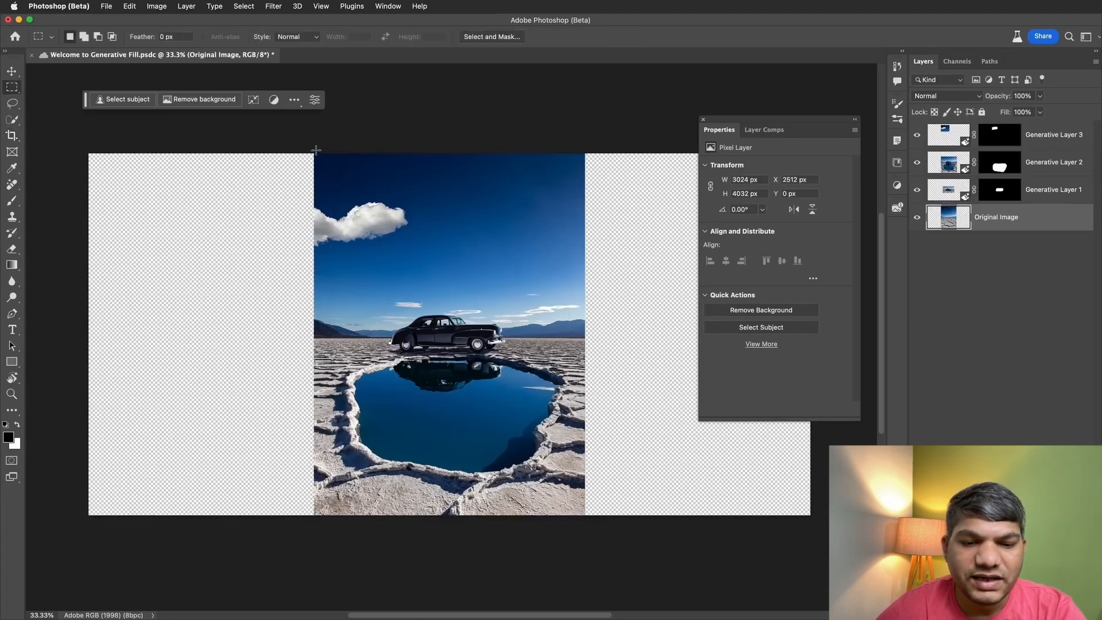
pyautogui.moveTo(316, 152); pyautogui.dragTo(584, 522)
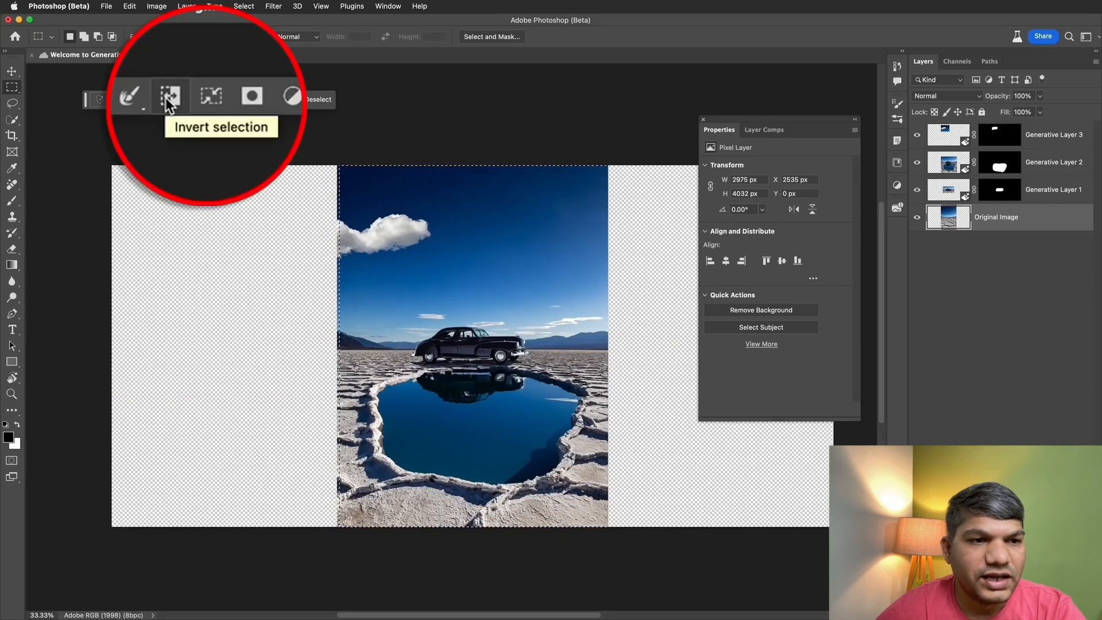
pyautogui.click(168, 98)
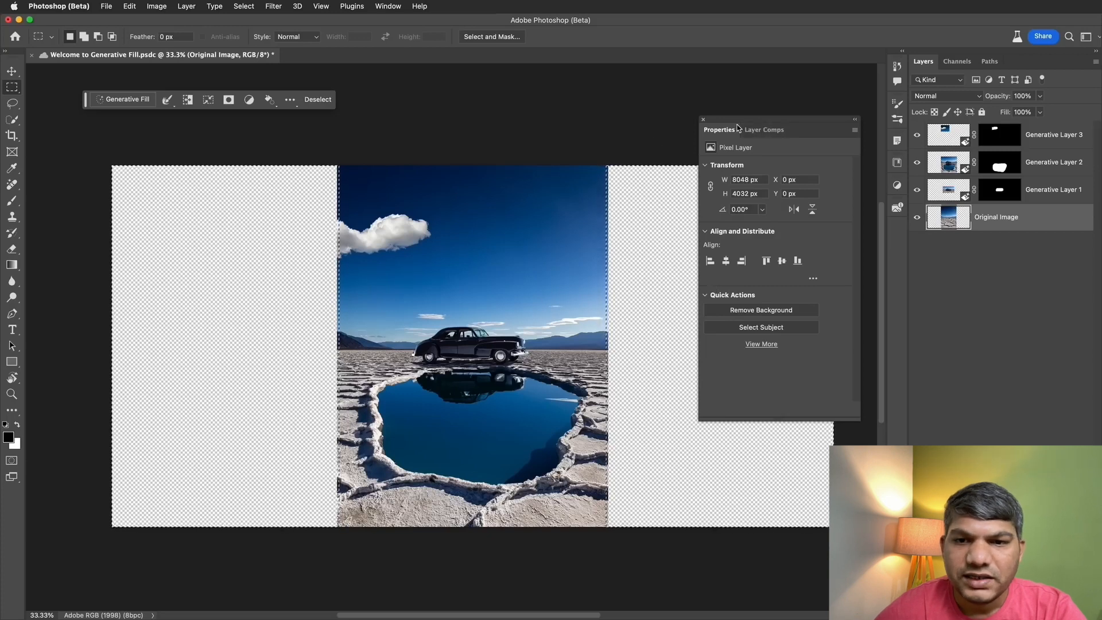
# Hide the layer properties and run Generative Fill on the empty side areas with a blank prompt.
pyautogui.click(703, 122)
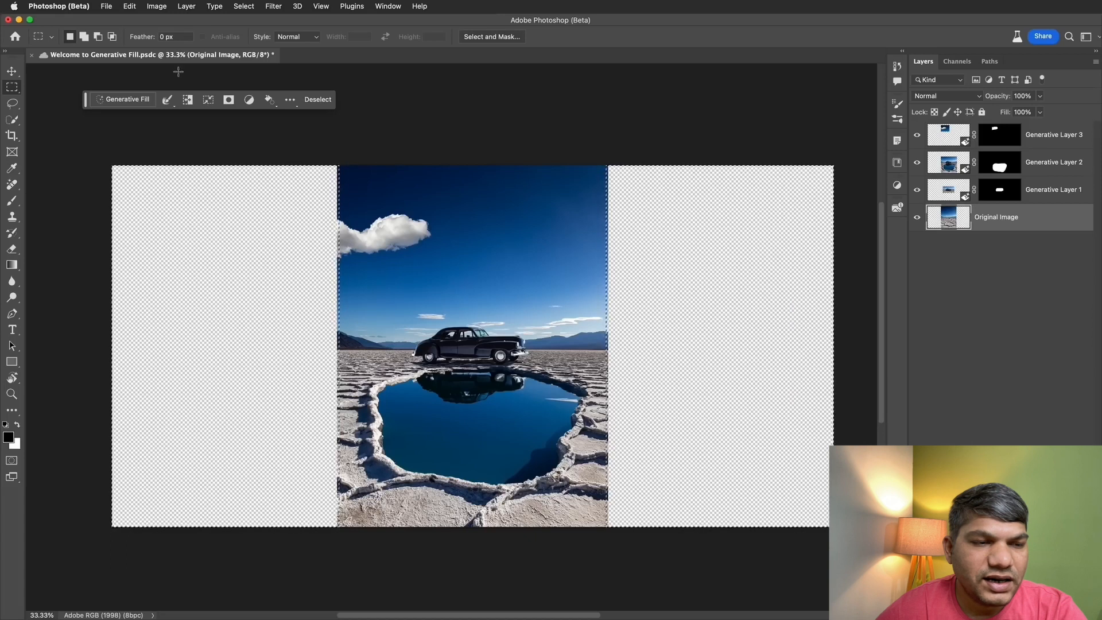
pyautogui.click(127, 100)
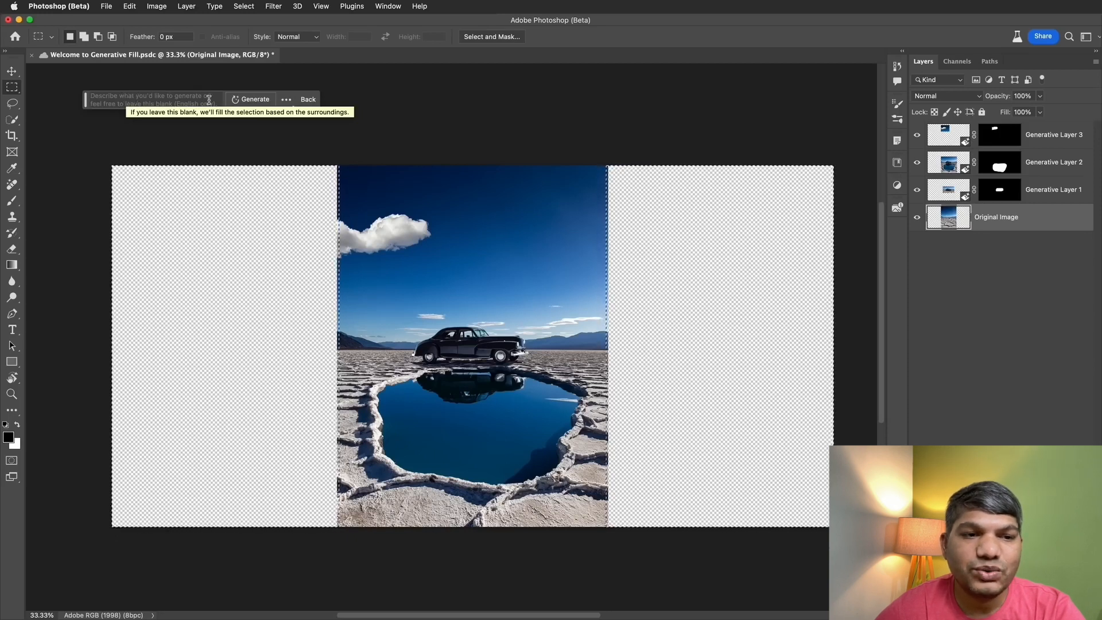
pyautogui.click(246, 101)
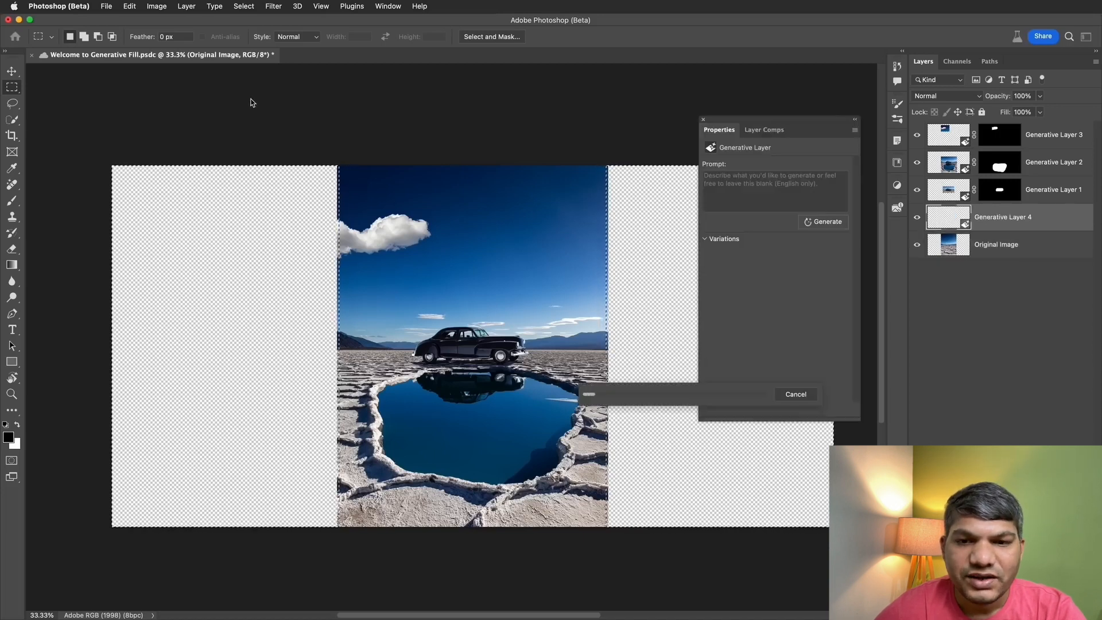